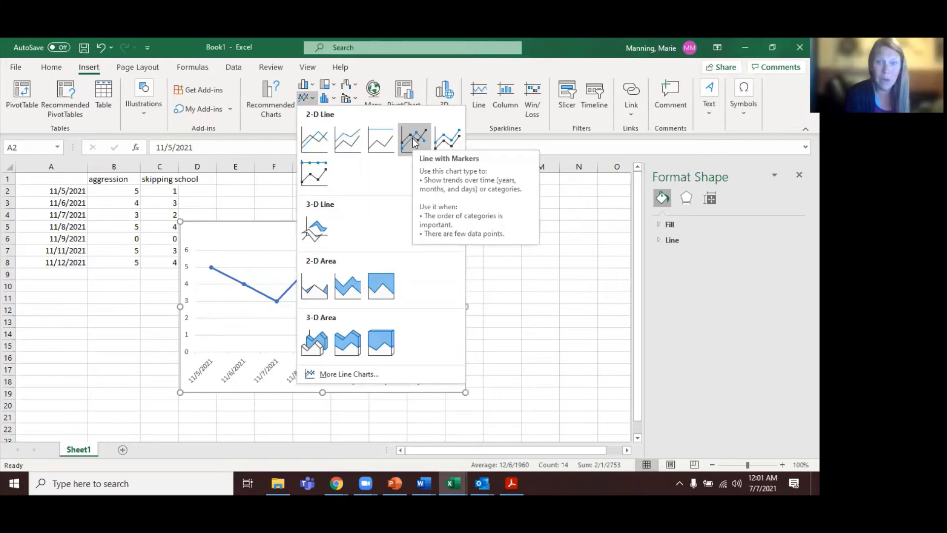
Insert a Line with Markers chart of the aggression counts by date and title it with the student's first name followed by "Aggressive"
{"action": "left_click", "coordinate": [414, 142]}
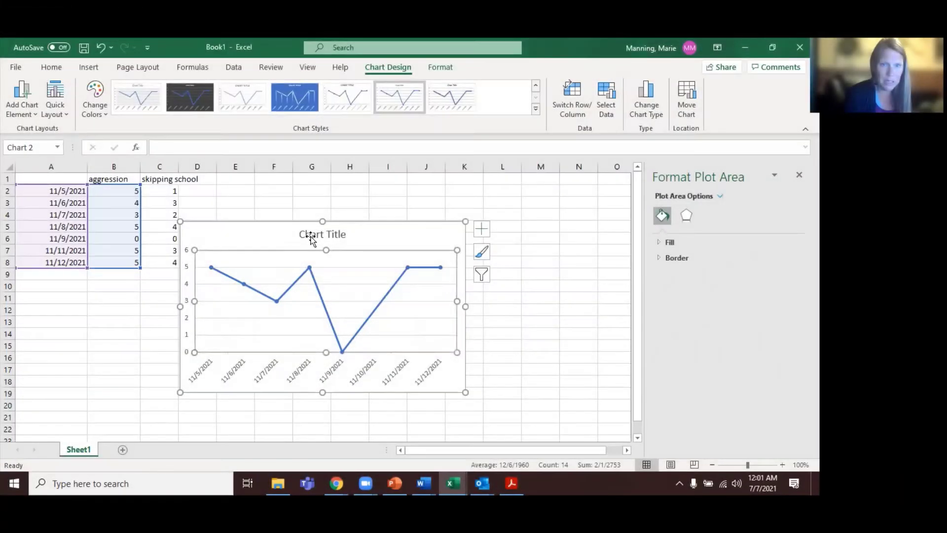
{"action": "left_click", "coordinate": [311, 234]}
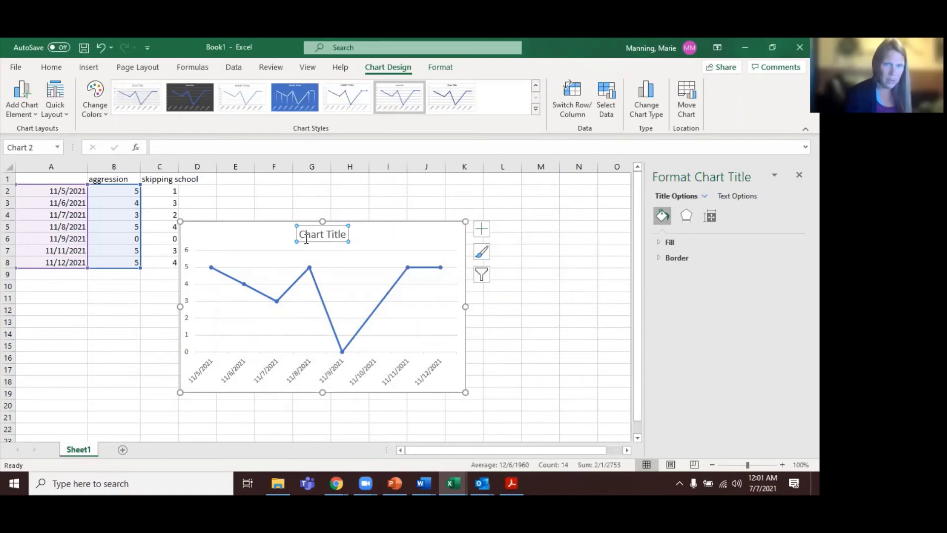
{"action": "type", "text": "M"}
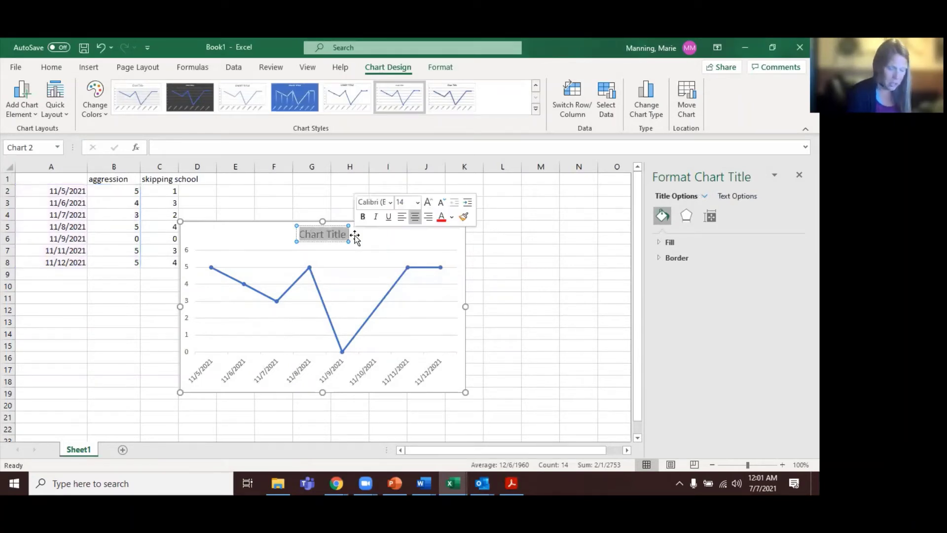
{"action": "type", "text": "igue"}
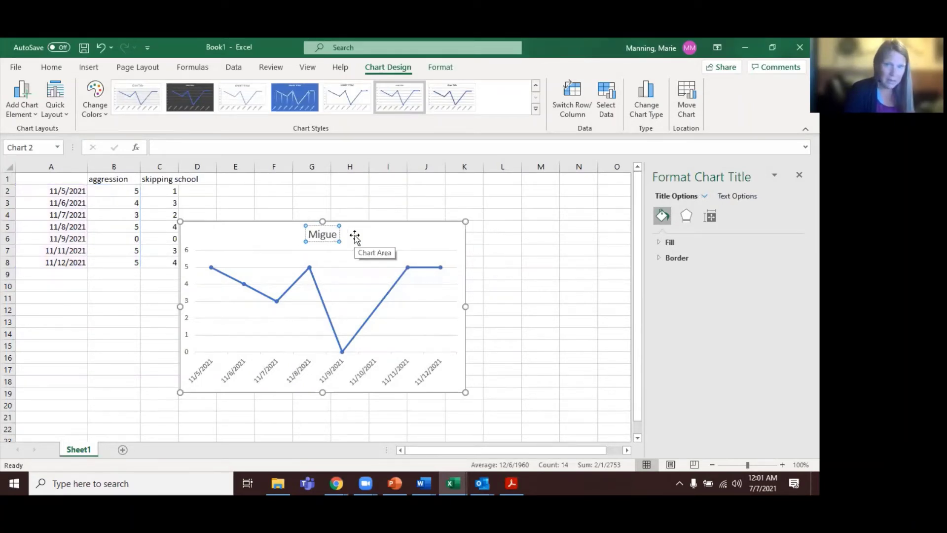
{"action": "type", "text": "l Agg"}
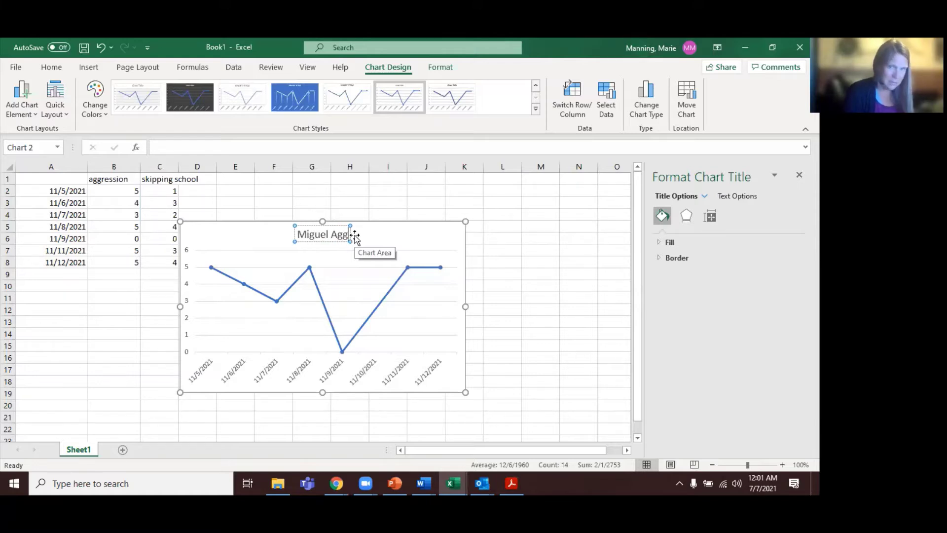
{"action": "type", "text": "ressive"}
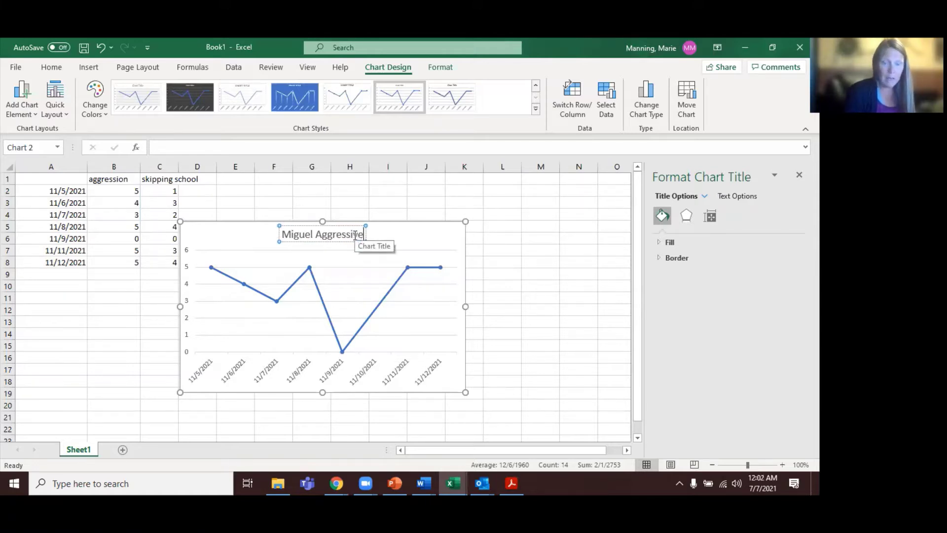
{"action": "left_click", "coordinate": [352, 259]}
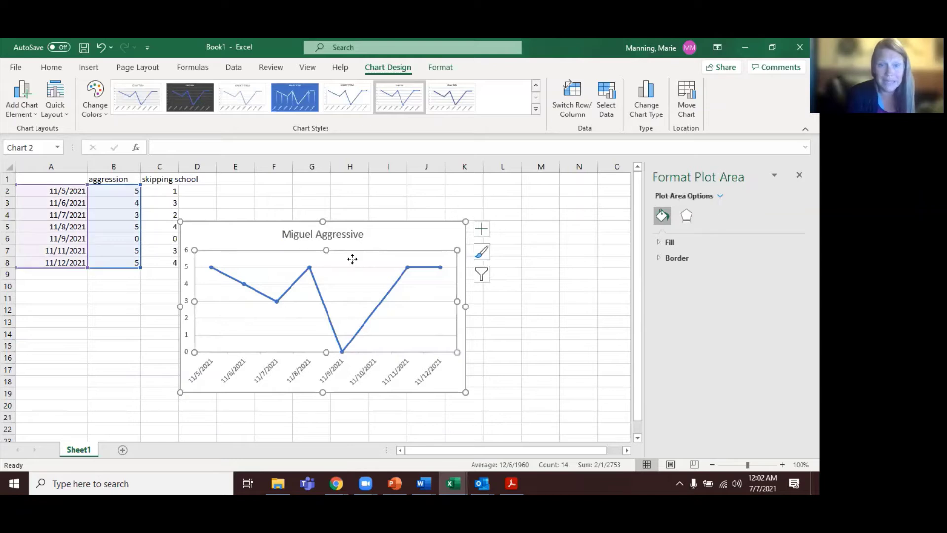
{"action": "left_click", "coordinate": [485, 318]}
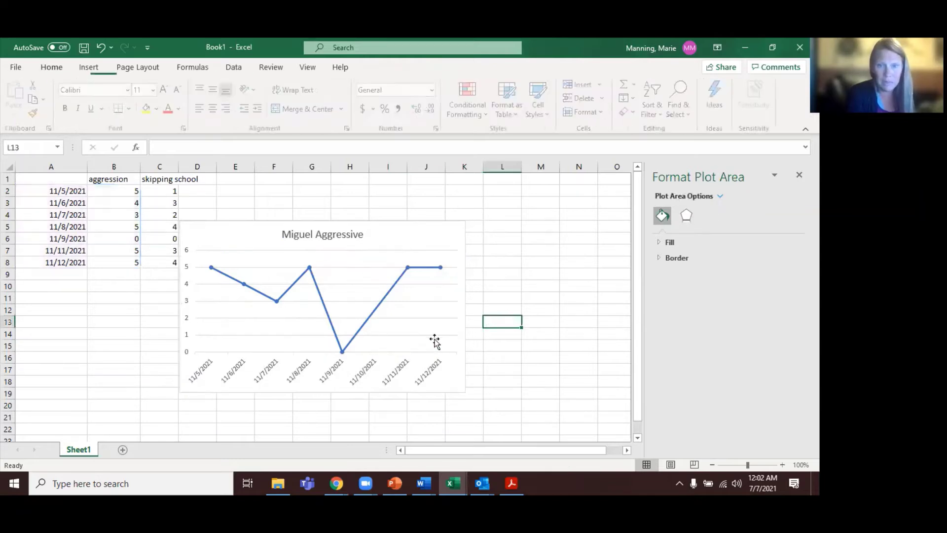
Remove the major gridlines from the chart and add axis titles to both axes
{"action": "left_click", "coordinate": [428, 337]}
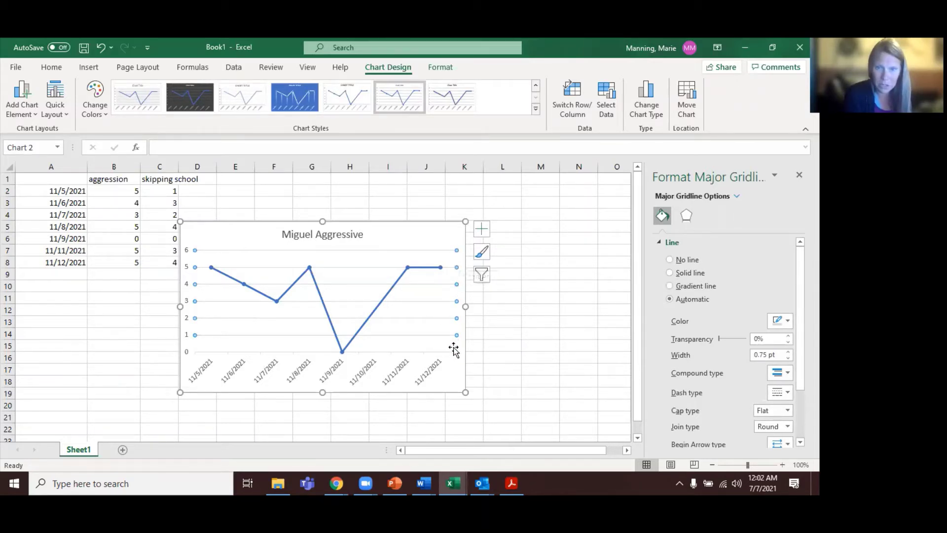
{"action": "left_click", "coordinate": [435, 325]}
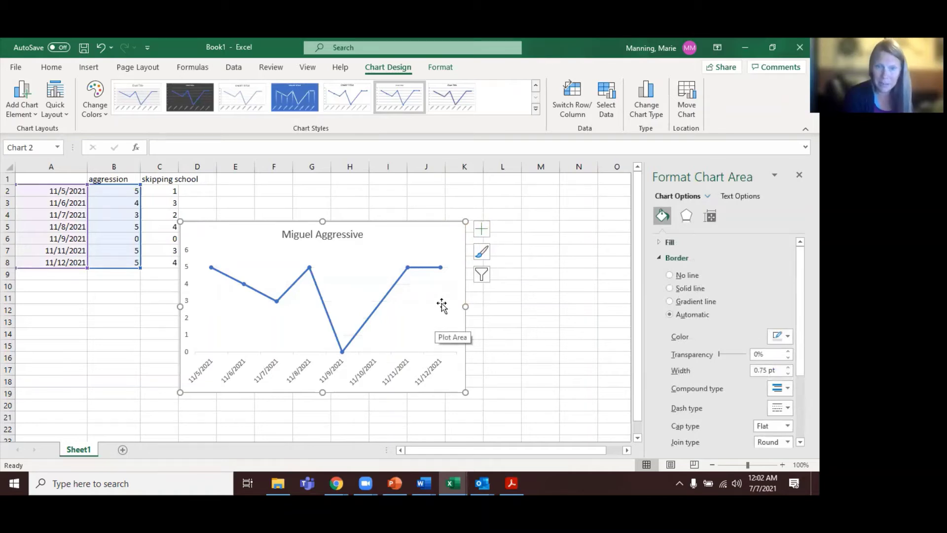
{"action": "left_click", "coordinate": [481, 250]}
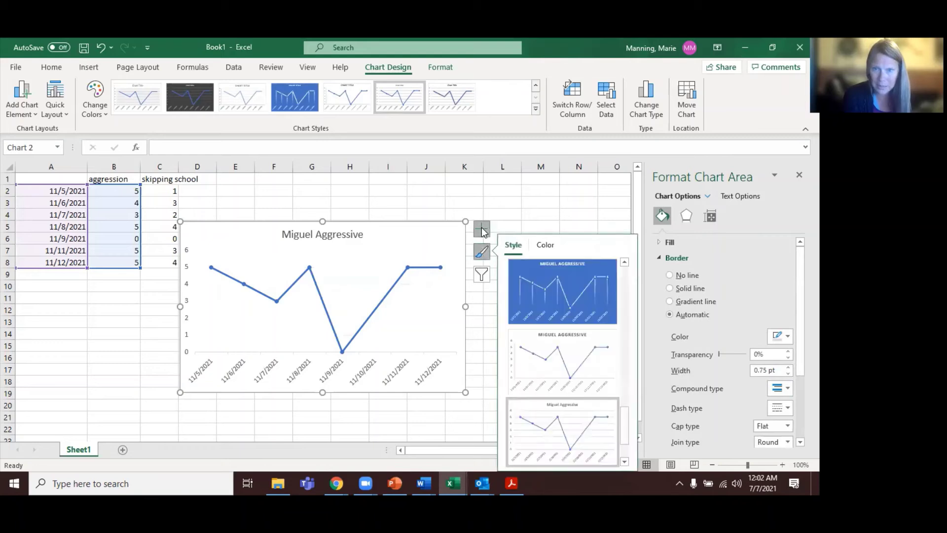
{"action": "left_click", "coordinate": [482, 228]}
{"action": "left_click", "coordinate": [510, 256]}
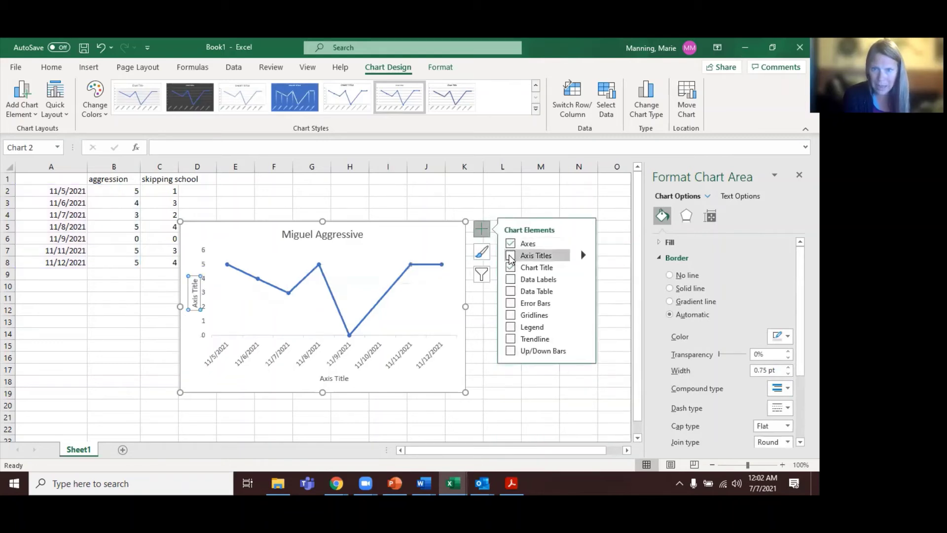
{"action": "left_click", "coordinate": [510, 256]}
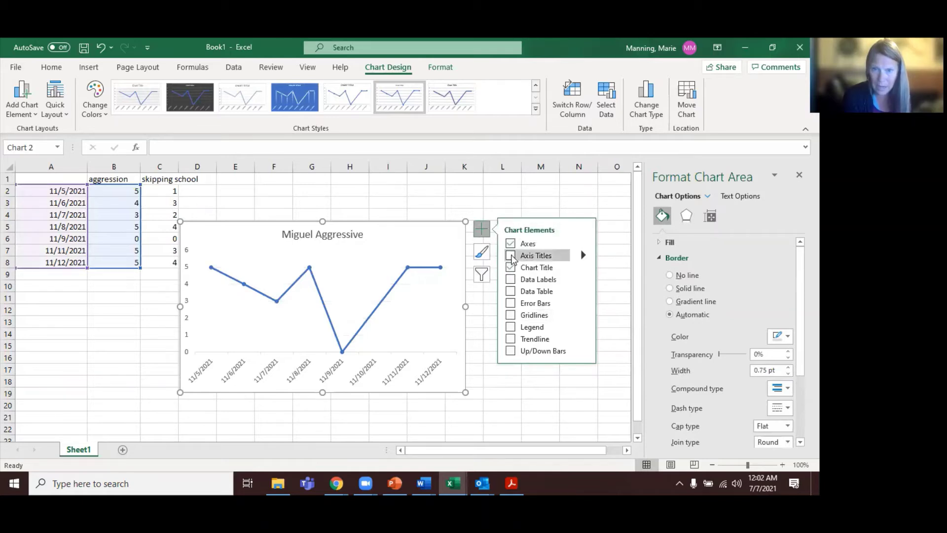
{"action": "left_click", "coordinate": [510, 255]}
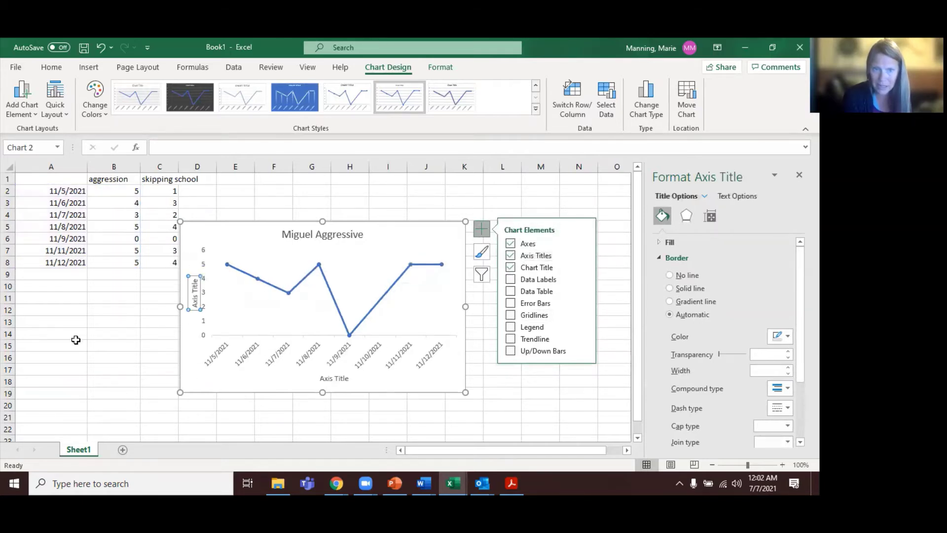
{"action": "left_click", "coordinate": [194, 303]}
{"action": "left_click_drag", "start_coordinate": [194, 278], "coordinate": [192, 306]}
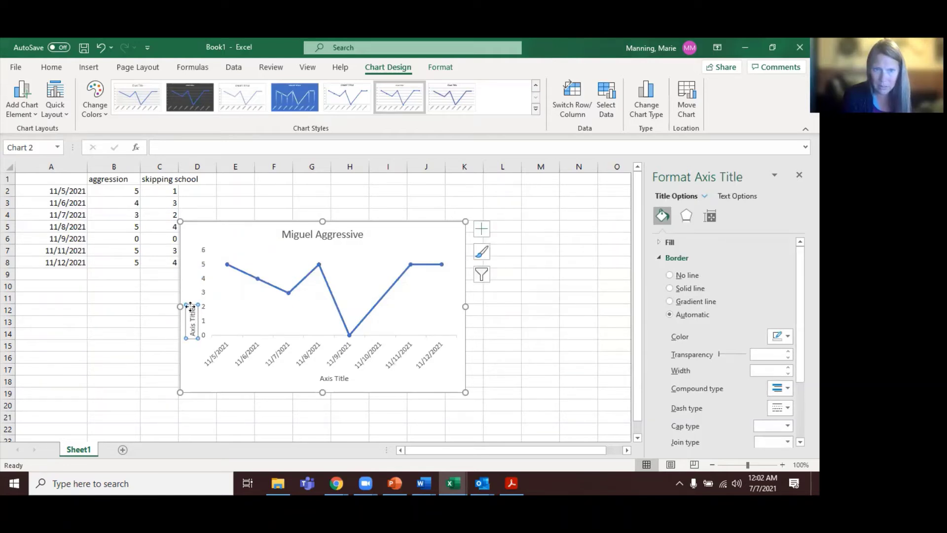
{"action": "key", "text": "ctrl+z"}
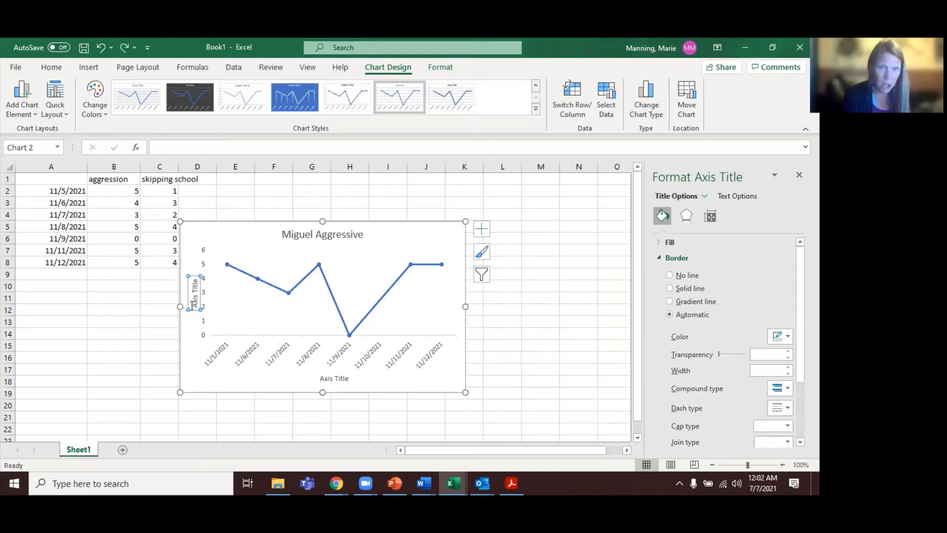
Replace the vertical axis title's placeholder text with "Occuarances"
{"action": "double_click", "coordinate": [196, 301]}
{"action": "type", "text": "Occuaran"}
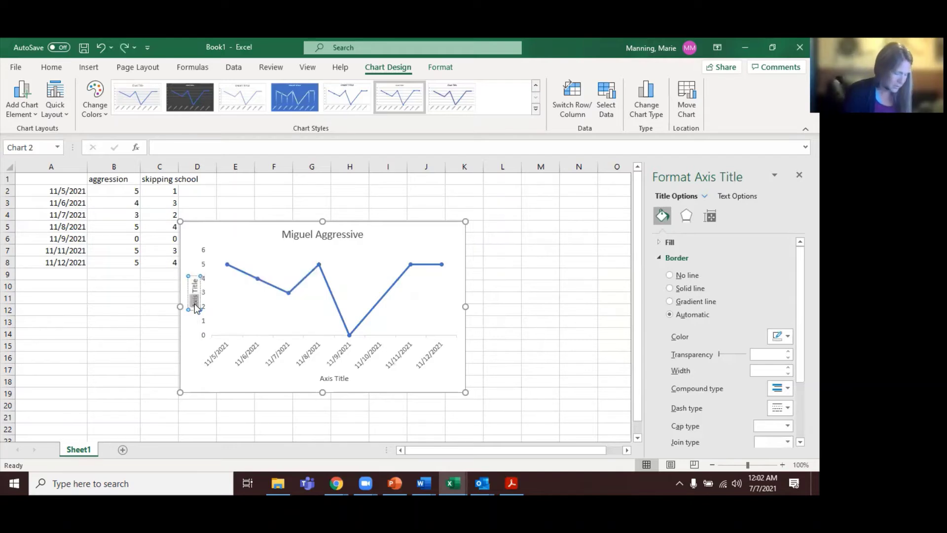
{"action": "type", "text": "ces"}
{"action": "key", "text": "Delete"}
{"action": "key", "text": "Delete"}
{"action": "key", "text": "Delete"}
{"action": "key", "text": "Delete"}
{"action": "key", "text": "Delete"}
{"action": "key", "text": "Delete"}
{"action": "key", "text": "Delete"}
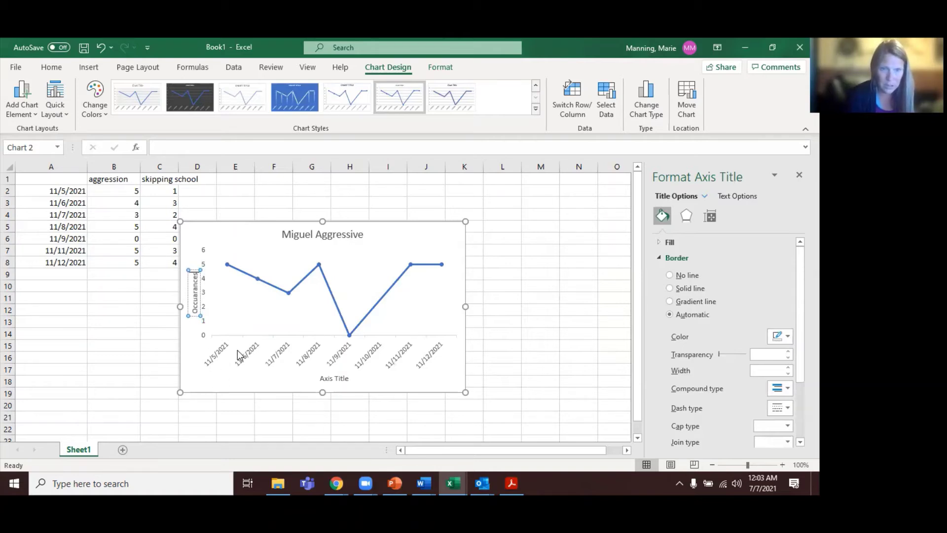
Replace the horizontal axis title's placeholder text with "Weeks of 11-5-11-12"
{"action": "left_click", "coordinate": [334, 379]}
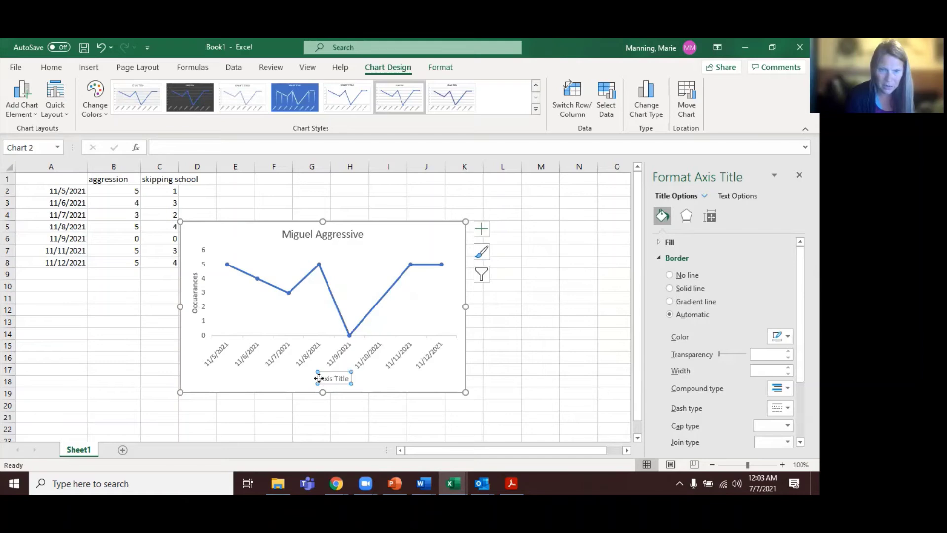
{"action": "double_click", "coordinate": [323, 379]}
{"action": "triple_click", "coordinate": [338, 378]}
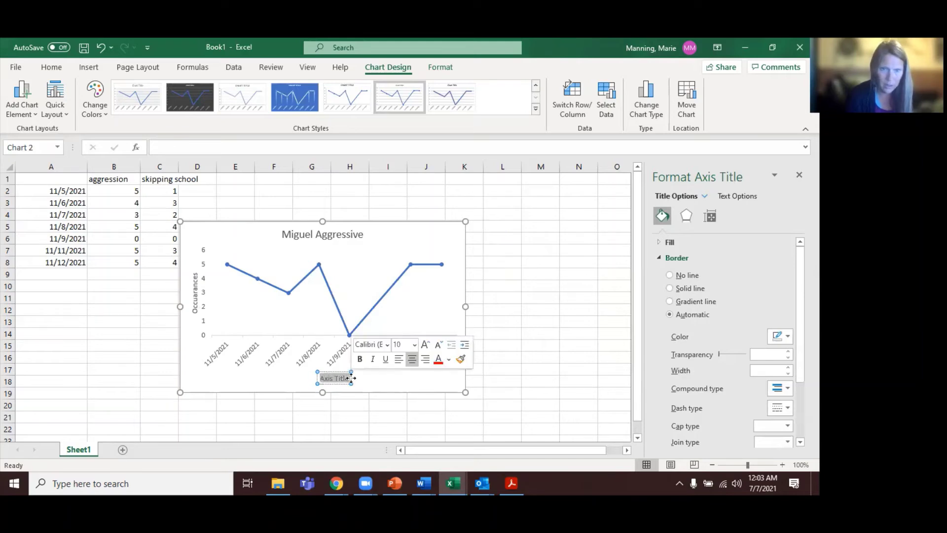
{"action": "type", "text": "Week"}
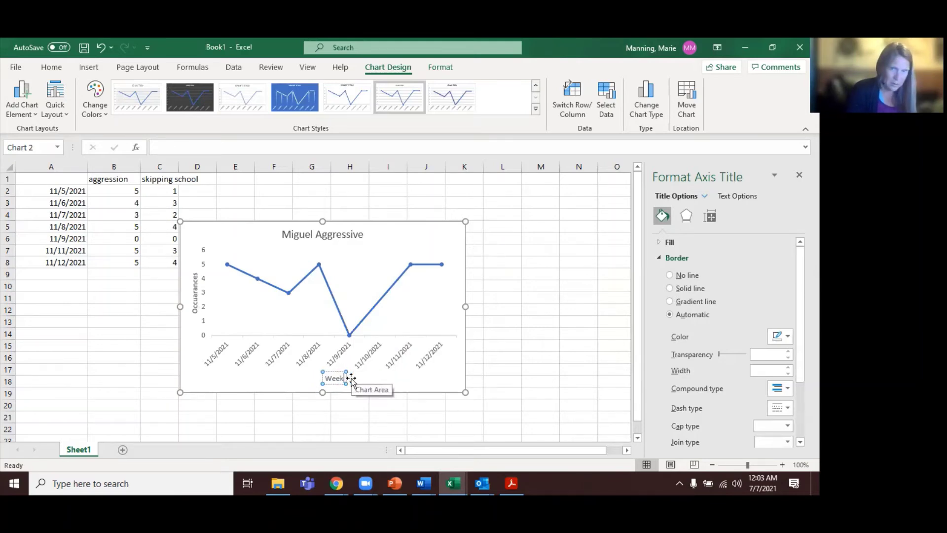
{"action": "type", "text": " of 11-"}
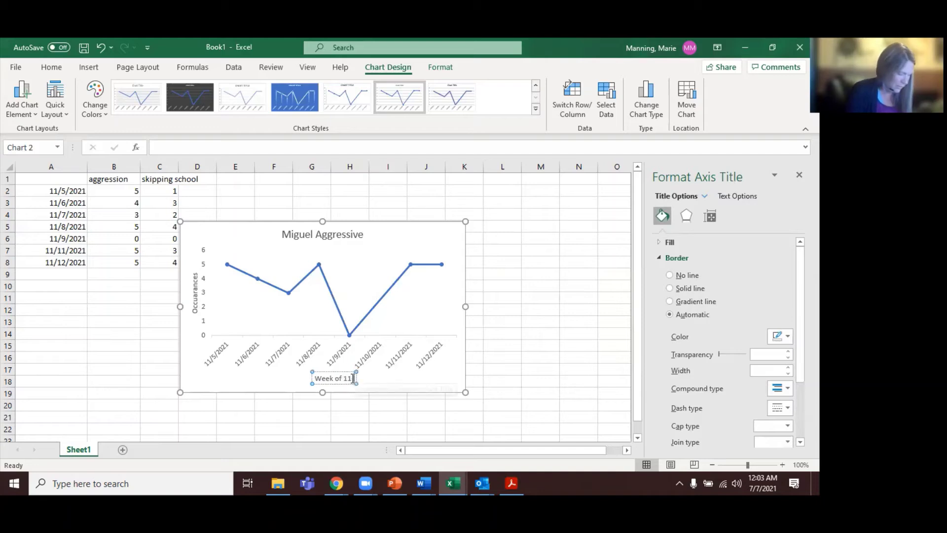
{"action": "type", "text": "5-12"}
{"action": "key", "text": "BackSpace"}
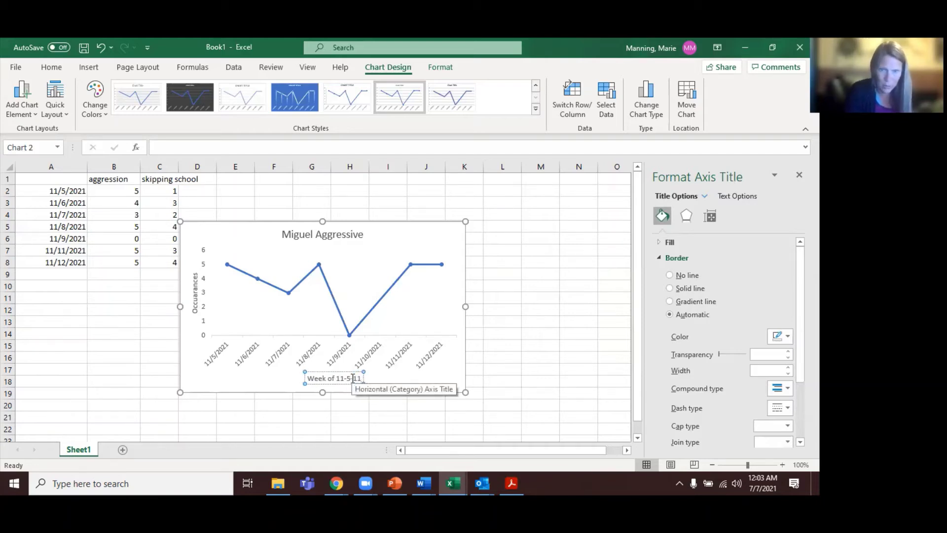
{"action": "type", "text": "1-12"}
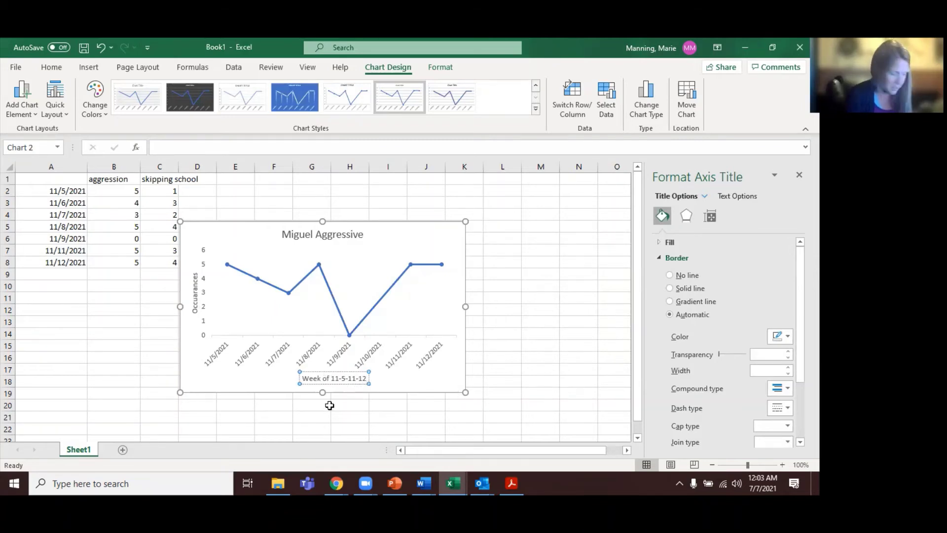
{"action": "type", "text": "s"}
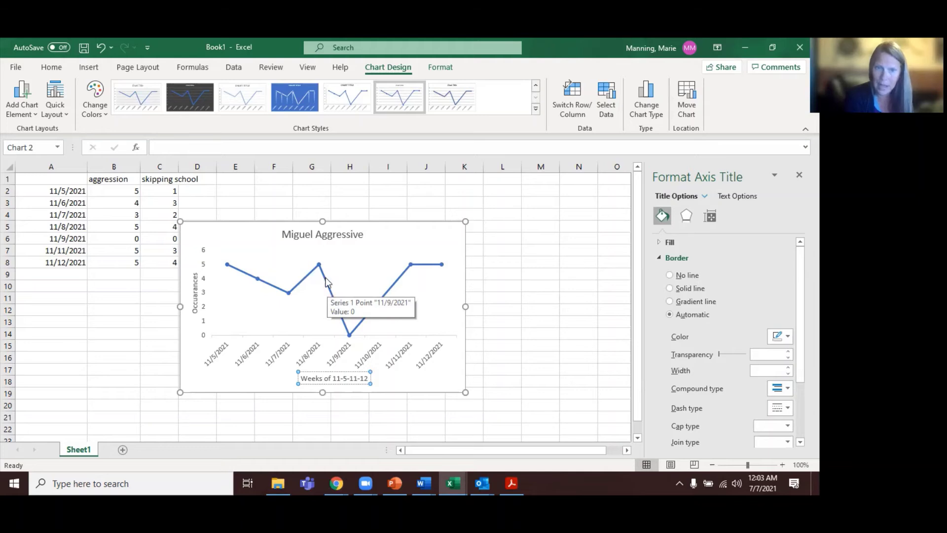
Enlarge the chart to extend to column L and row 21, and format its data line as a solid black line
{"action": "mouse_move", "coordinate": [321, 269]}
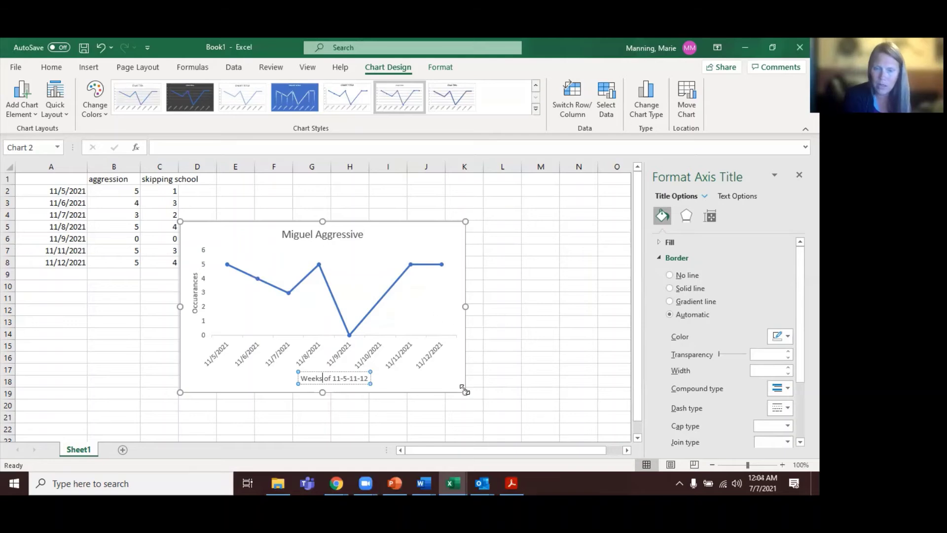
{"action": "left_click_drag", "start_coordinate": [463, 390], "coordinate": [513, 416]}
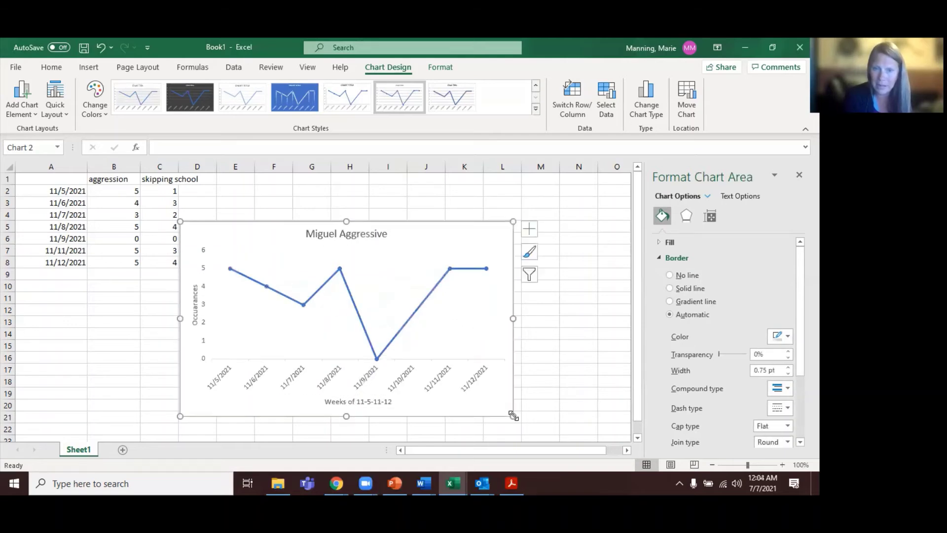
{"action": "left_click", "coordinate": [435, 289]}
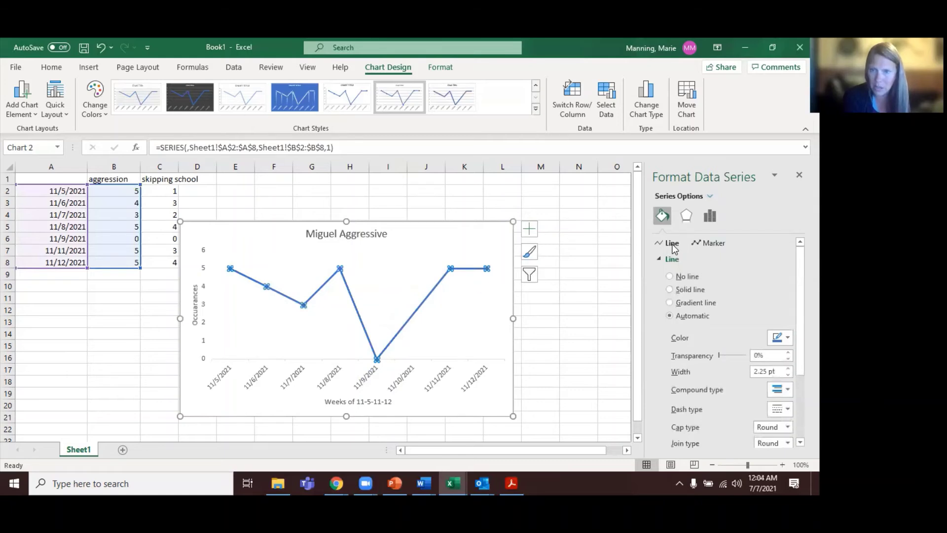
{"action": "left_click", "coordinate": [670, 289]}
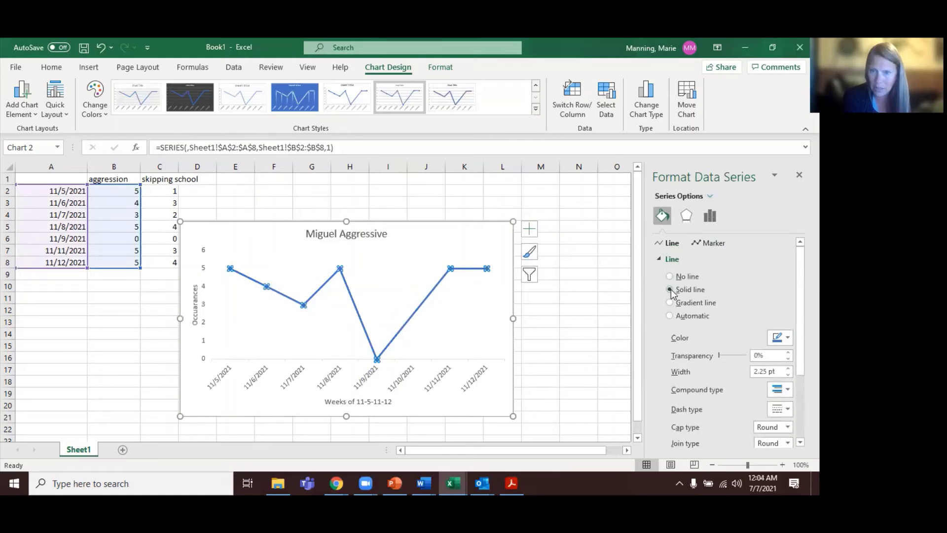
{"action": "left_click", "coordinate": [787, 339]}
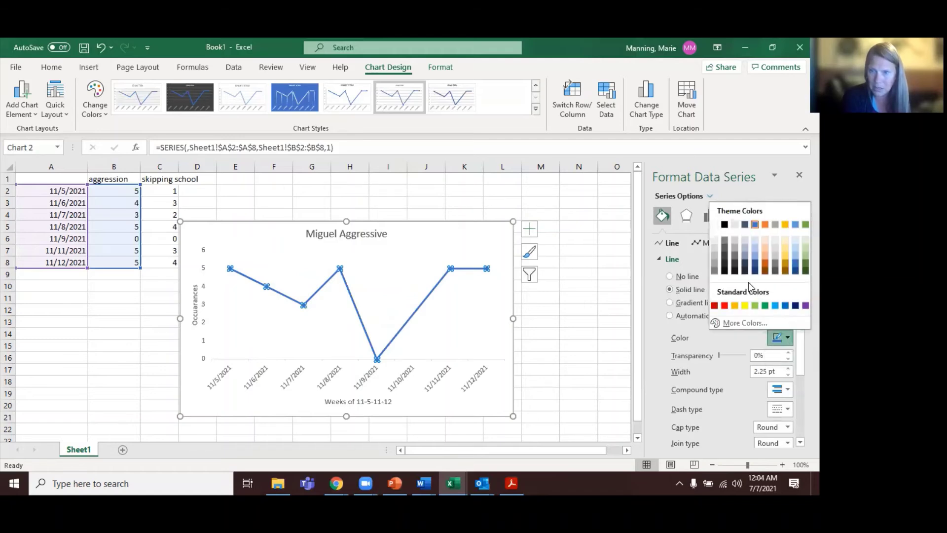
{"action": "left_click", "coordinate": [724, 224]}
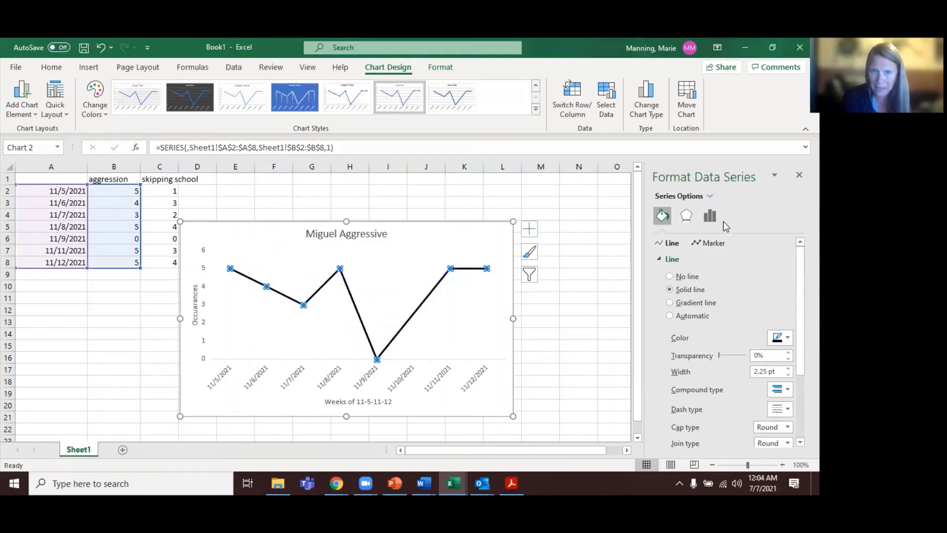
{"action": "left_click", "coordinate": [452, 323]}
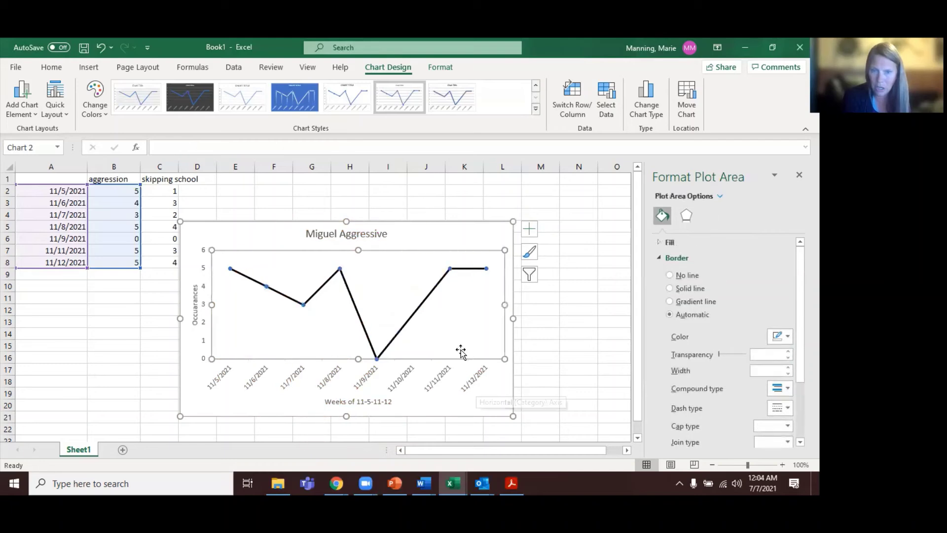
Give the data line's markers a solid black fill
{"action": "mouse_move", "coordinate": [450, 270]}
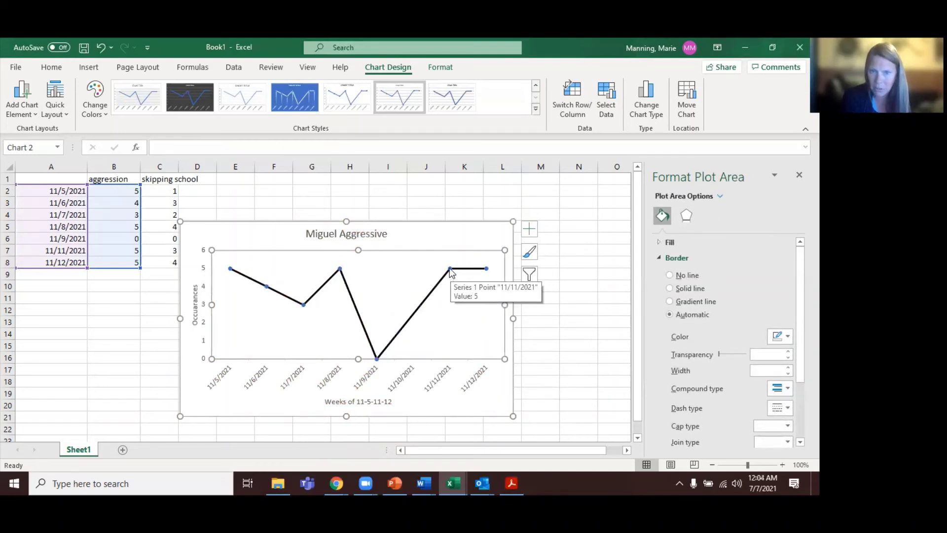
{"action": "left_click", "coordinate": [450, 270]}
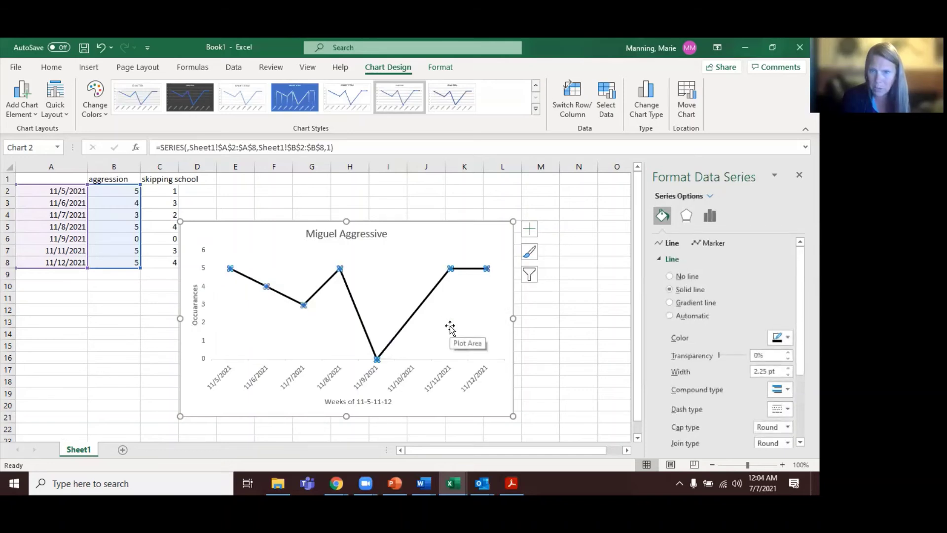
{"action": "left_click", "coordinate": [713, 244]}
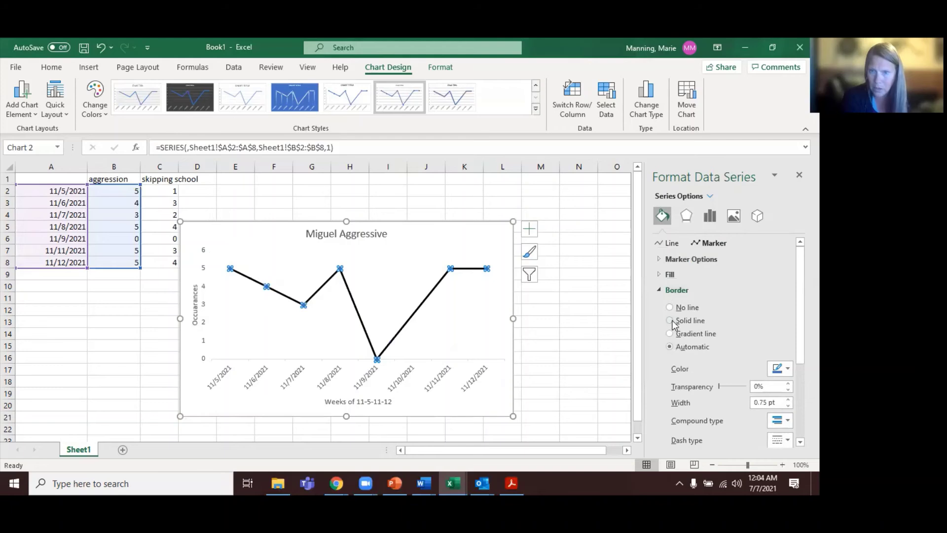
{"action": "left_click", "coordinate": [660, 275]}
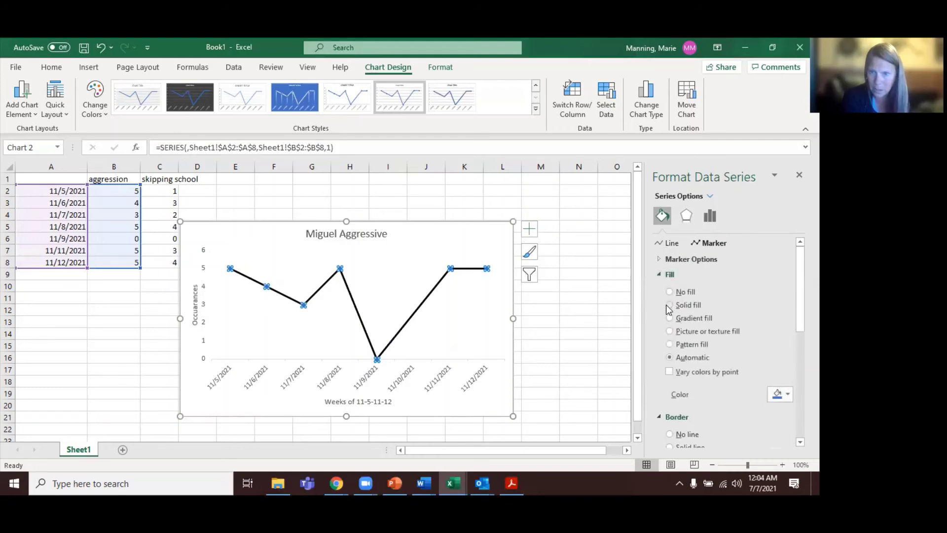
{"action": "left_click", "coordinate": [670, 305]}
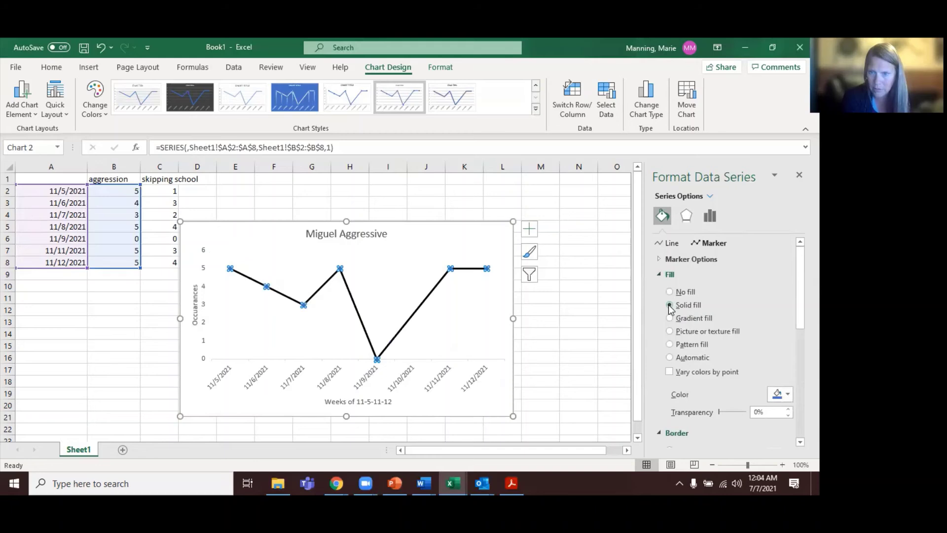
{"action": "left_click", "coordinate": [788, 395]}
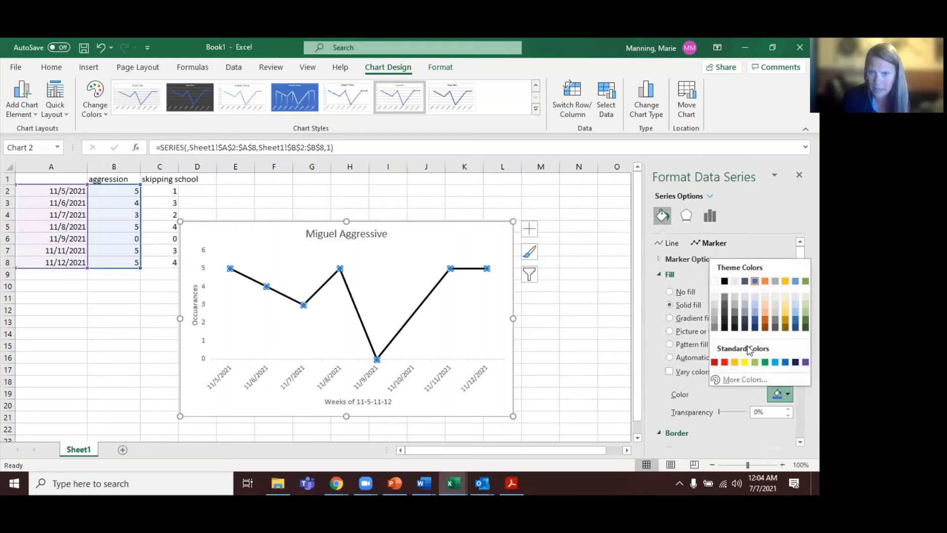
{"action": "left_click", "coordinate": [724, 282]}
{"action": "left_click", "coordinate": [486, 324]}
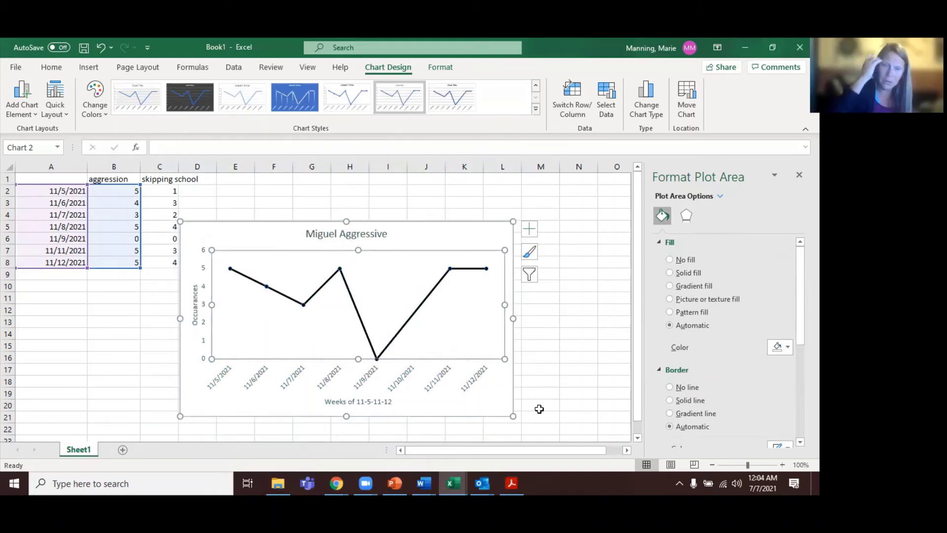
Enlarge the chart so it spans from row 2 down to about row 26 and extends across to column O
{"action": "left_click", "coordinate": [484, 227]}
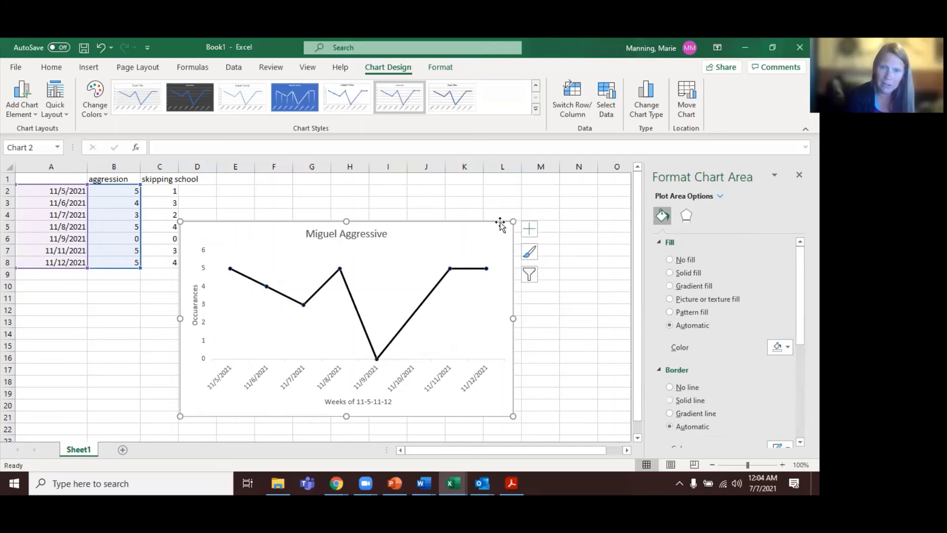
{"action": "left_click_drag", "start_coordinate": [515, 220], "coordinate": [588, 191]}
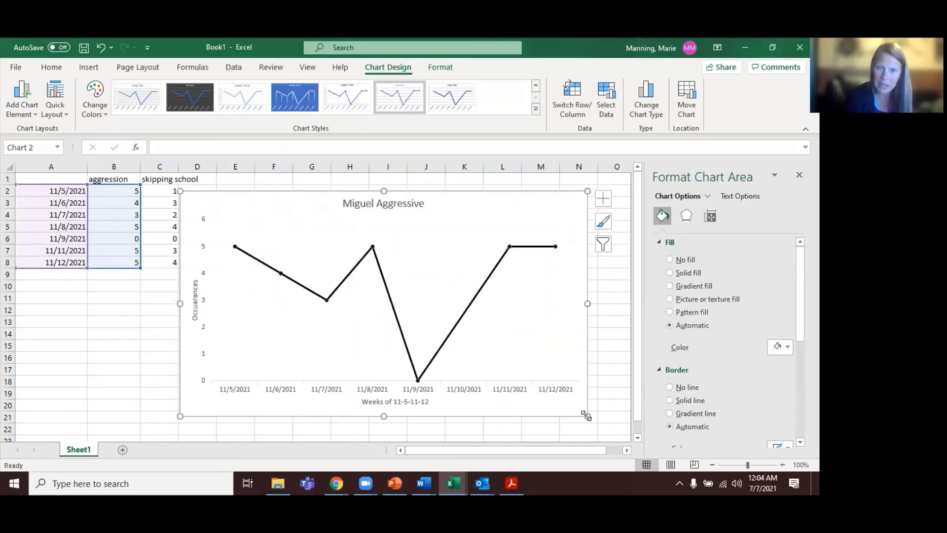
{"action": "left_click_drag", "start_coordinate": [586, 417], "coordinate": [613, 441]}
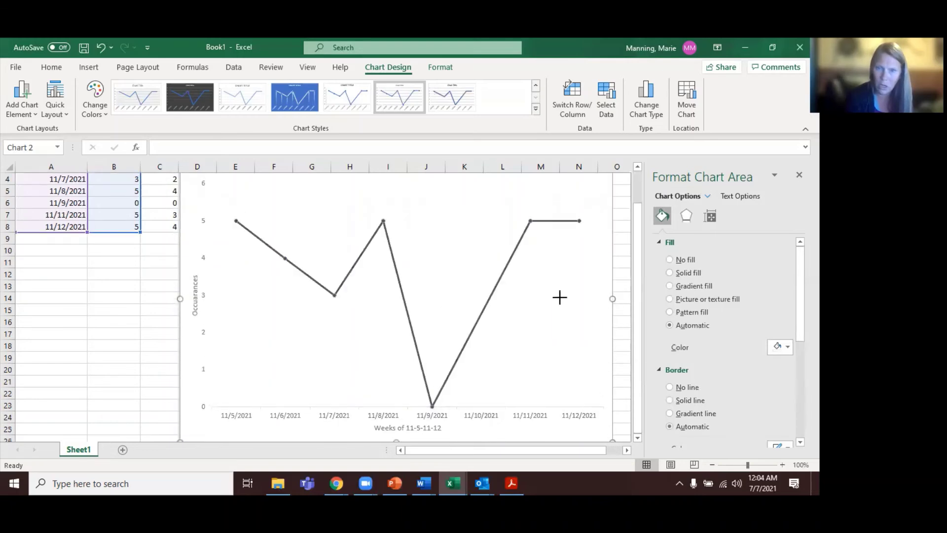
{"action": "left_click_drag", "start_coordinate": [515, 296], "coordinate": [516, 297]}
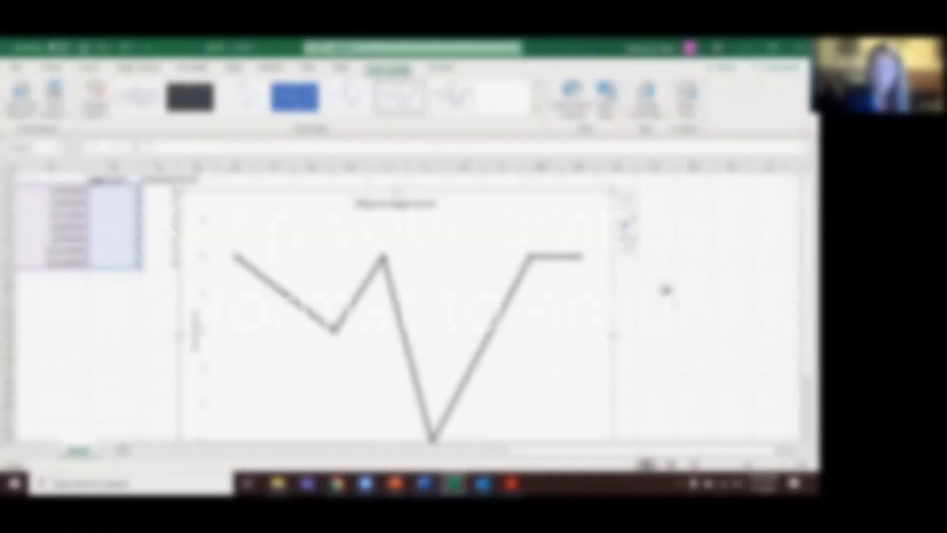
{"action": "scroll", "coordinate": [668, 309], "scroll_direction": "down", "scroll_amount": 1}
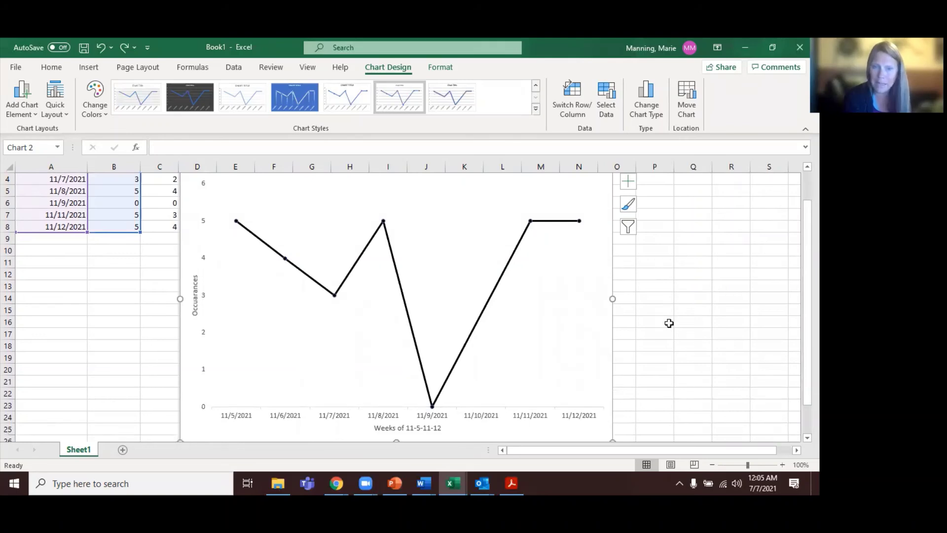
{"action": "scroll", "coordinate": [668, 322], "scroll_direction": "up", "scroll_amount": 1}
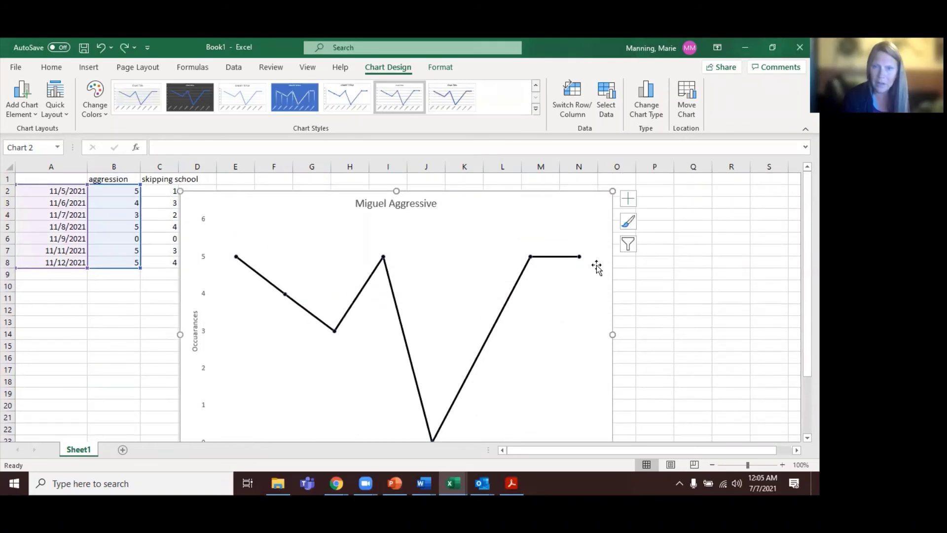
{"action": "scroll", "coordinate": [596, 308], "scroll_direction": "down", "scroll_amount": 1}
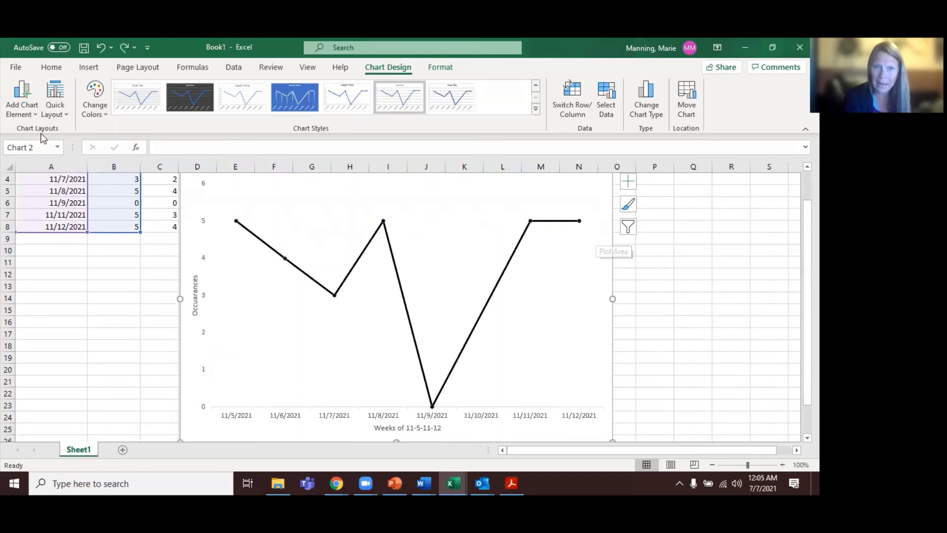
Draw a vertical straight line about 4.07" tall on the chart, placed just after the 11/12/2021 data point
{"action": "left_click", "coordinate": [94, 69]}
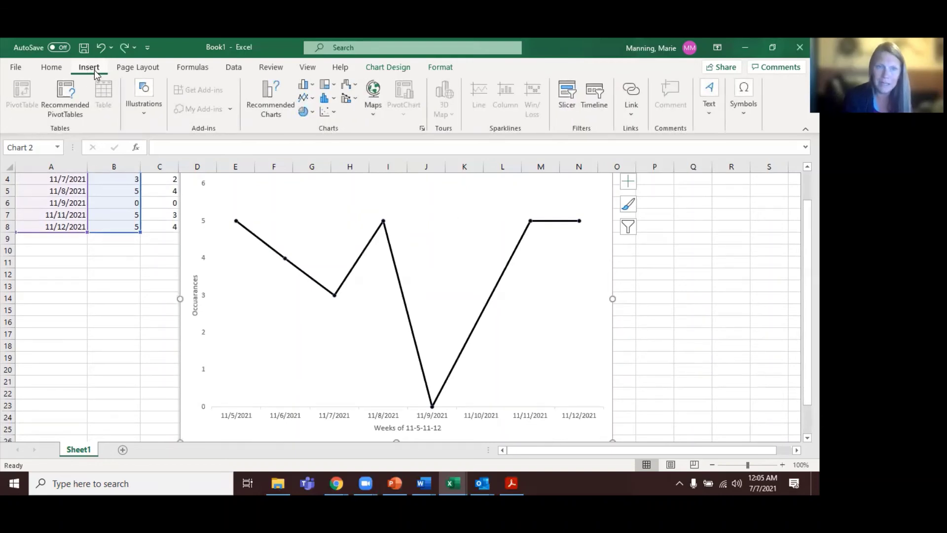
{"action": "left_click", "coordinate": [143, 114]}
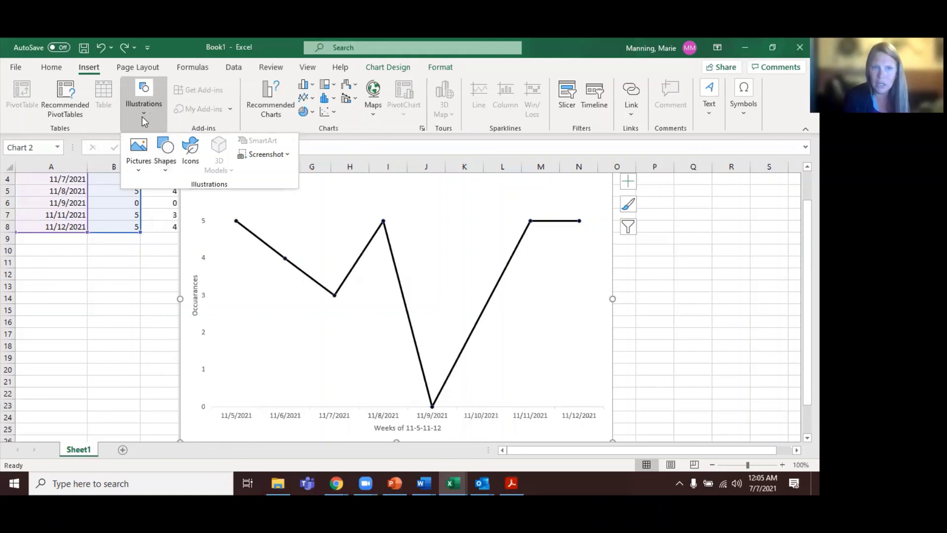
{"action": "left_click", "coordinate": [166, 167]}
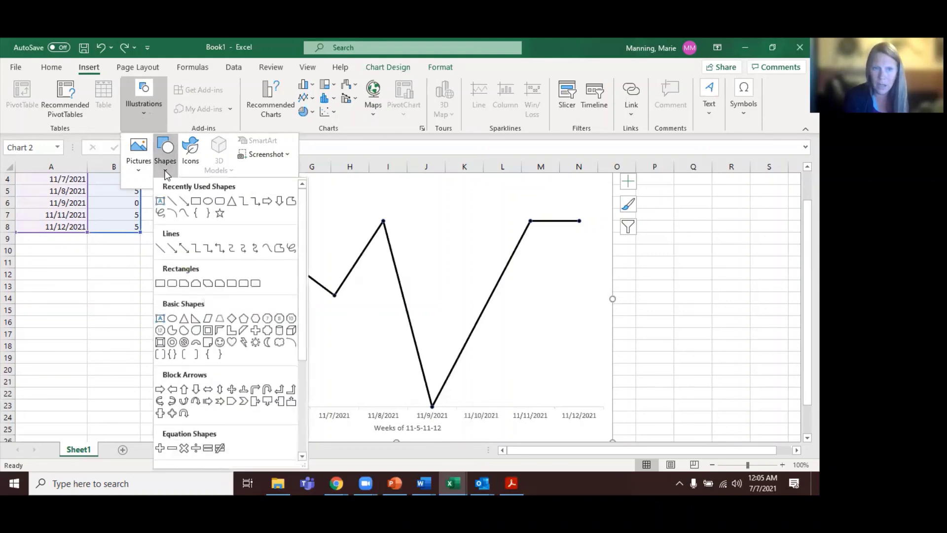
{"action": "left_click", "coordinate": [168, 201]}
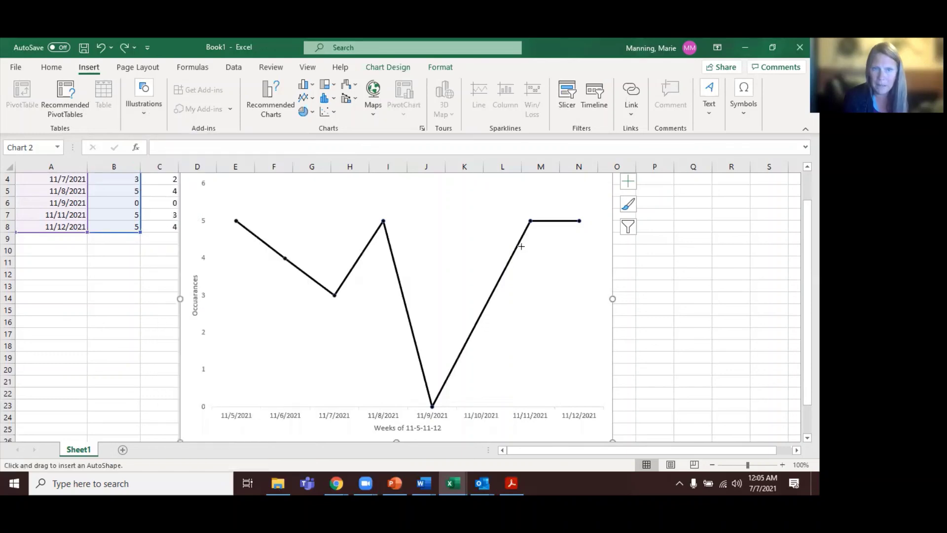
{"action": "left_click_drag", "start_coordinate": [605, 182], "coordinate": [602, 419]}
{"action": "left_click", "coordinate": [733, 322]}
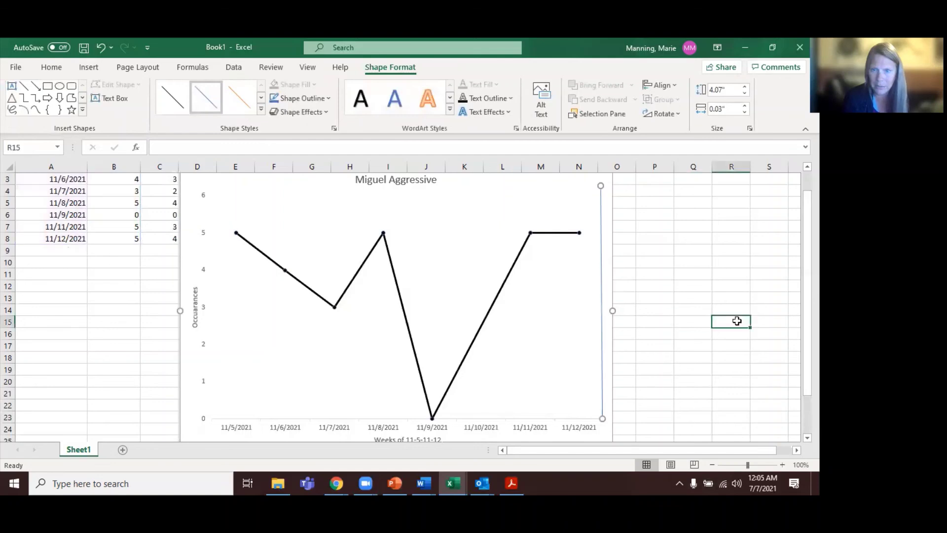
{"action": "left_click", "coordinate": [600, 269]}
{"action": "left_click_drag", "start_coordinate": [602, 269], "coordinate": [595, 269]}
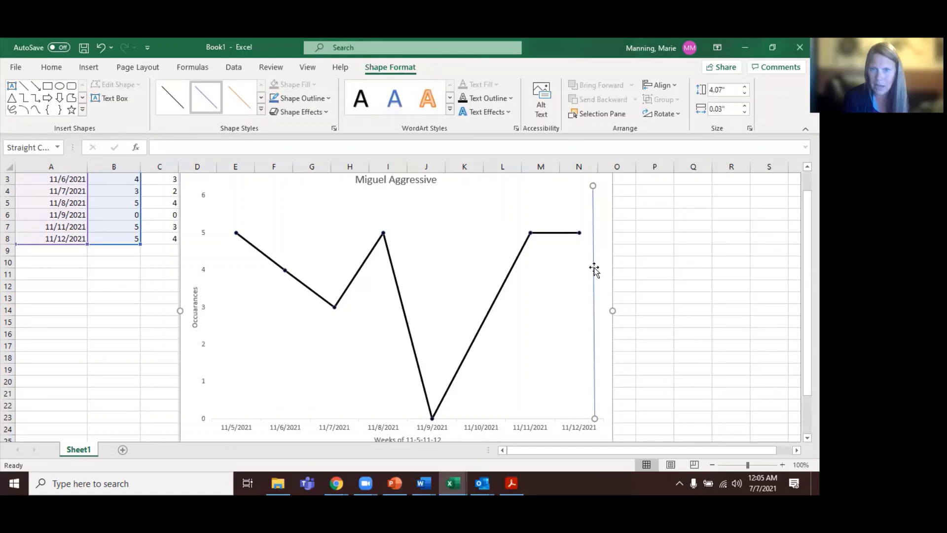
Set the outline colour of the vertical line after the last data point to black and deselect it
{"action": "scroll", "coordinate": [594, 269], "scroll_direction": "up", "scroll_amount": 1}
{"action": "right_click", "coordinate": [595, 266]}
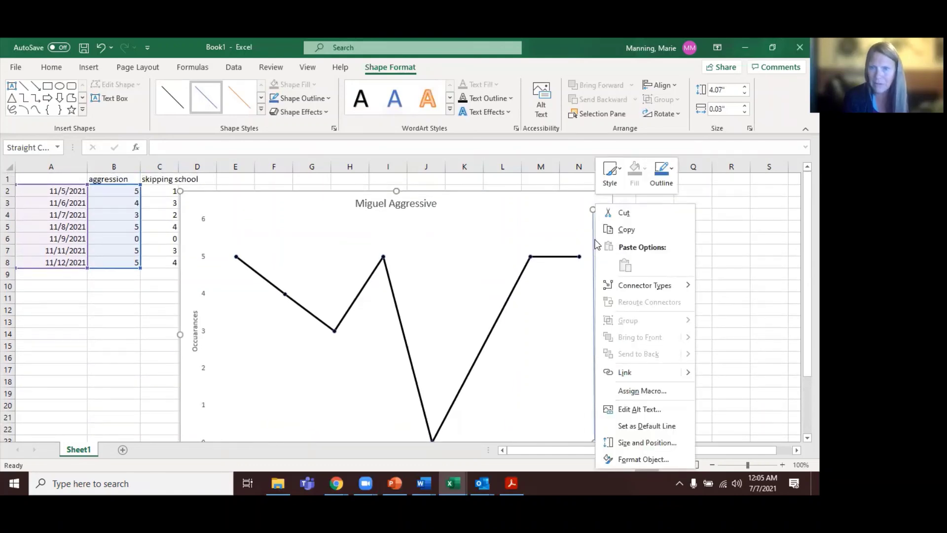
{"action": "left_click", "coordinate": [673, 170]}
{"action": "left_click", "coordinate": [684, 202]}
{"action": "left_click", "coordinate": [641, 275]}
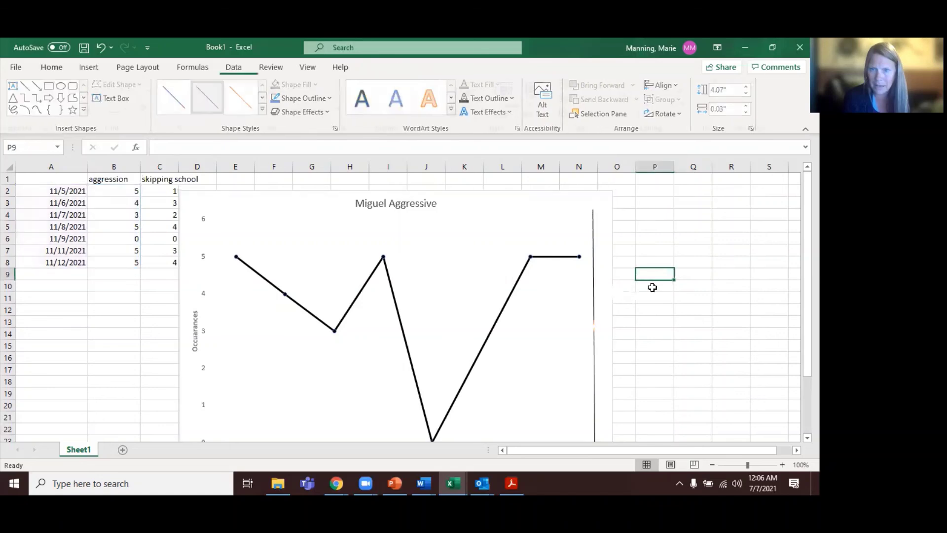
{"action": "scroll", "coordinate": [690, 301], "scroll_direction": "down", "scroll_amount": 3}
{"action": "scroll", "coordinate": [690, 300], "scroll_direction": "up", "scroll_amount": 3}
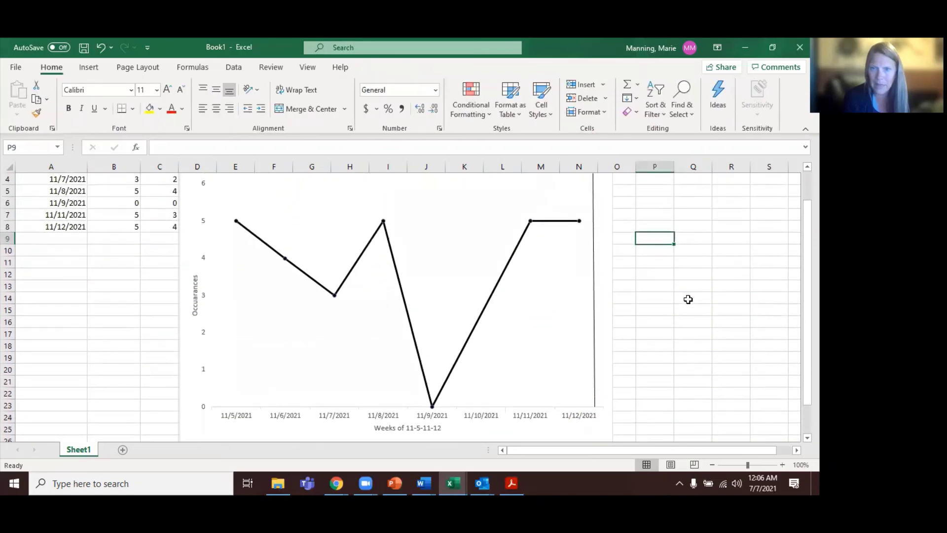
{"action": "scroll", "coordinate": [689, 299], "scroll_direction": "up", "scroll_amount": 1}
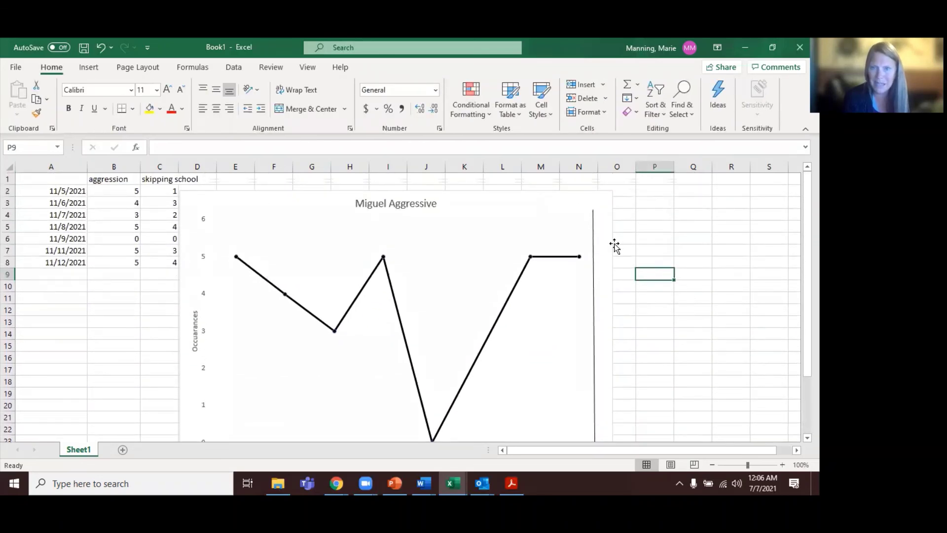